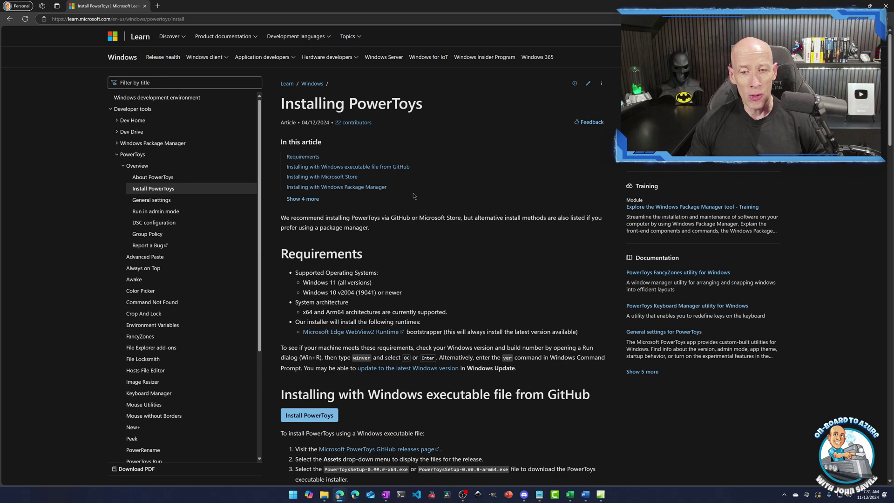
Minimize Edge and open PowerToys Settings from its system tray icon
{"action": "scroll", "coordinate": [413, 194], "scroll_direction": "down", "scroll_amount": 2}
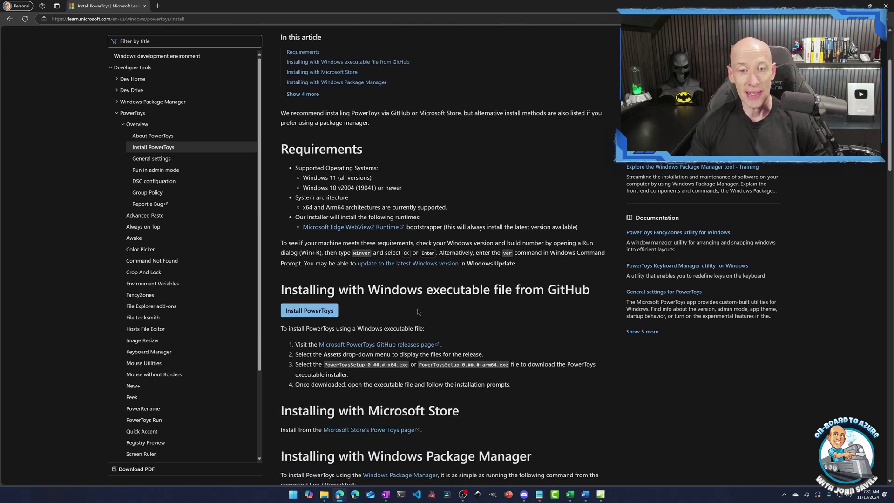
{"action": "scroll", "coordinate": [417, 308], "scroll_direction": "down", "scroll_amount": 2}
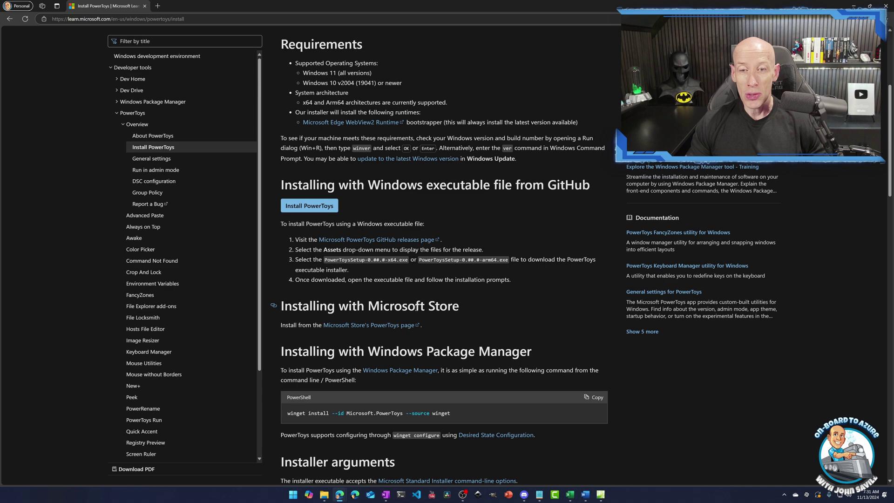
{"action": "scroll", "coordinate": [416, 309], "scroll_direction": "down", "scroll_amount": 2}
{"action": "scroll", "coordinate": [416, 307], "scroll_direction": "up", "scroll_amount": 3}
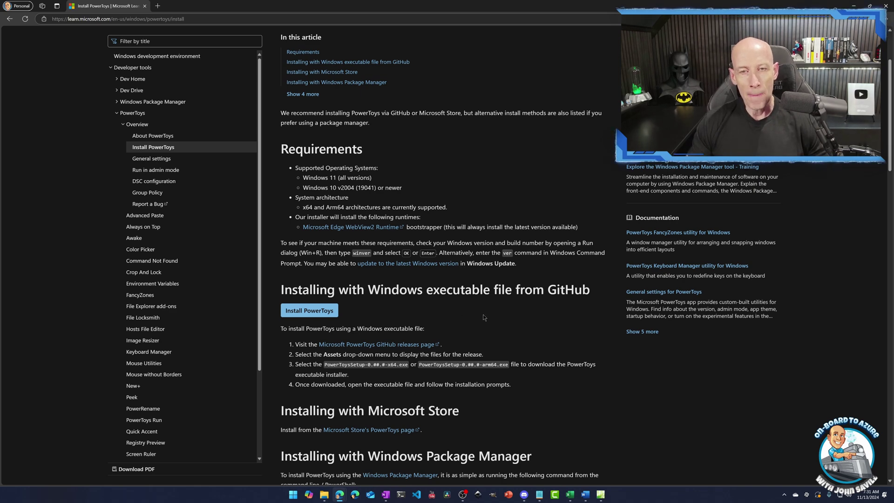
{"action": "left_click", "coordinate": [854, 6]}
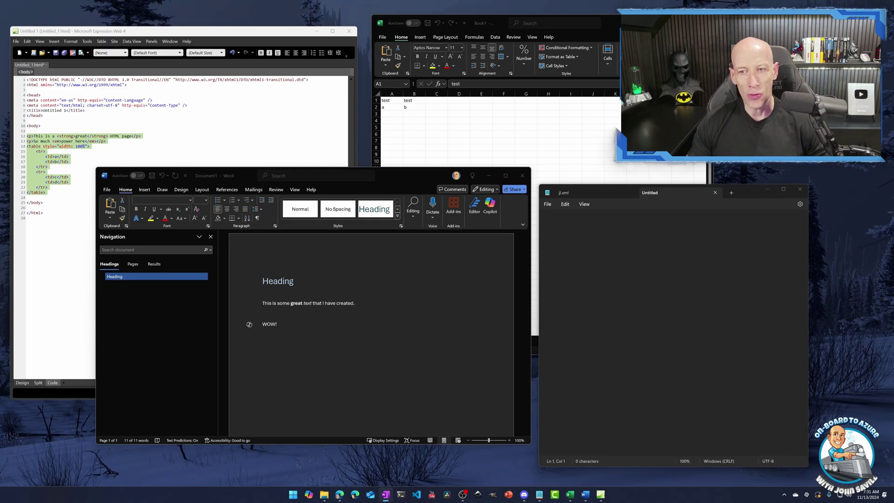
{"action": "left_click", "coordinate": [784, 495]}
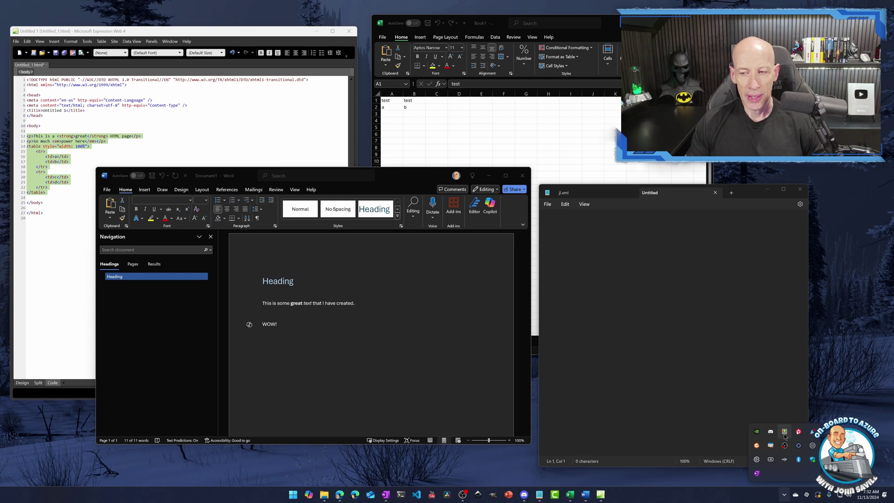
{"action": "right_click", "coordinate": [780, 427]}
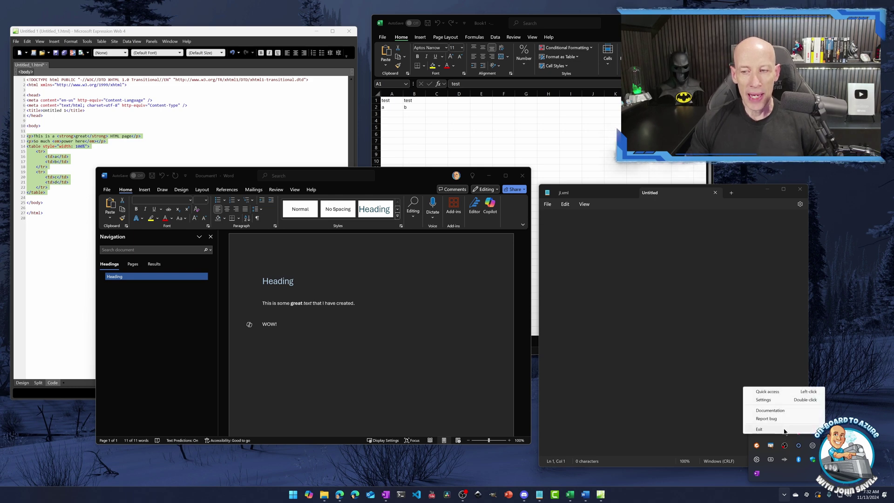
{"action": "left_click", "coordinate": [766, 400]}
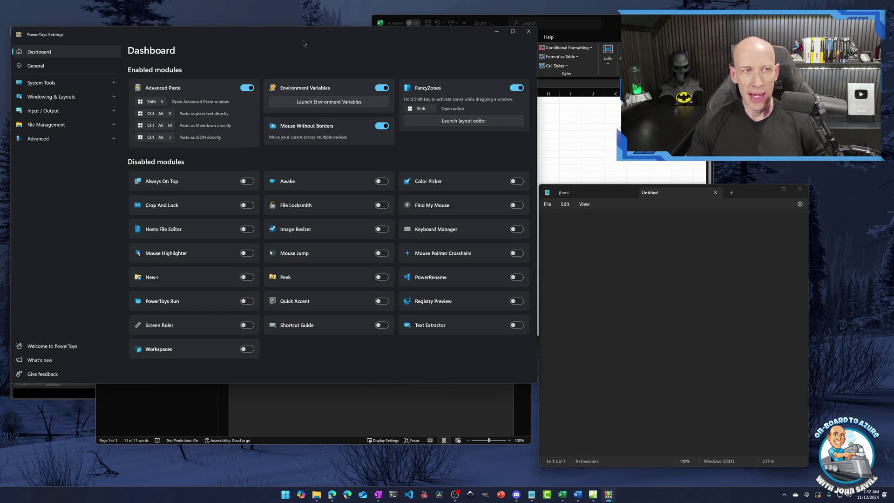
Drag the PowerToys Settings window down and right to uncover Expression Web and Word
{"action": "left_click_drag", "start_coordinate": [252, 33], "coordinate": [401, 68]}
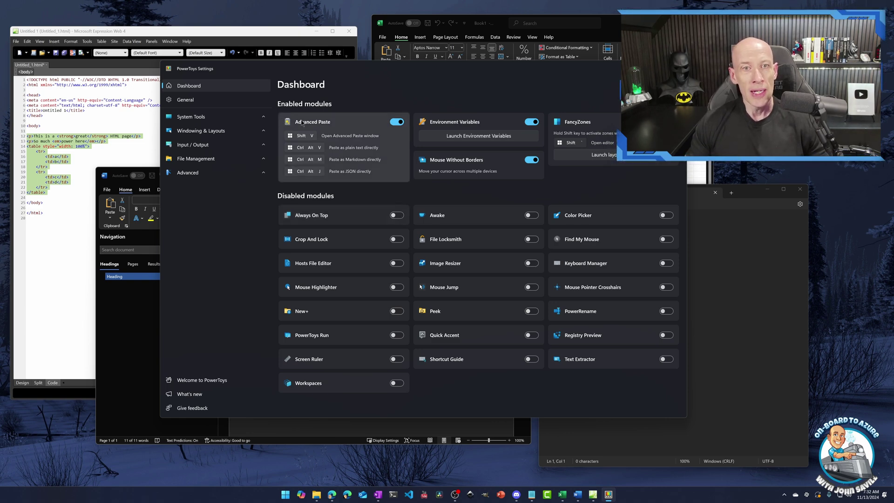
Expand System Tools in the sidebar and go to the Advanced Paste page
{"action": "left_click", "coordinate": [264, 120]}
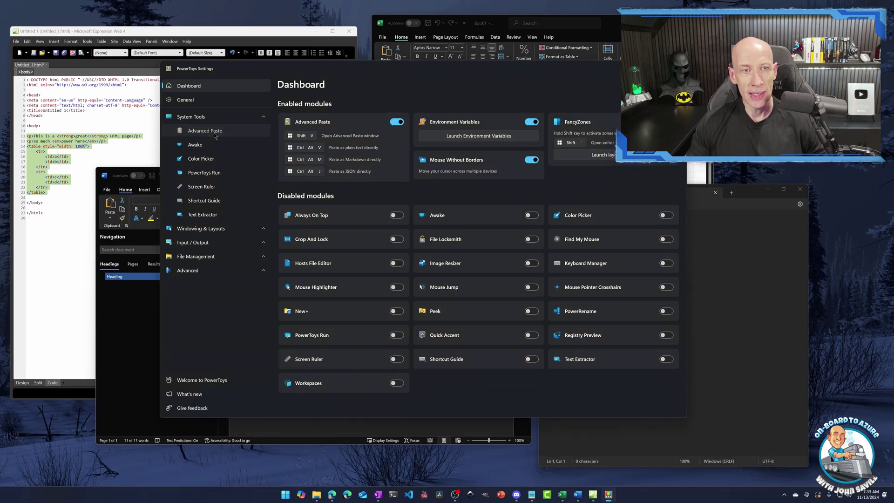
{"action": "left_click", "coordinate": [215, 133]}
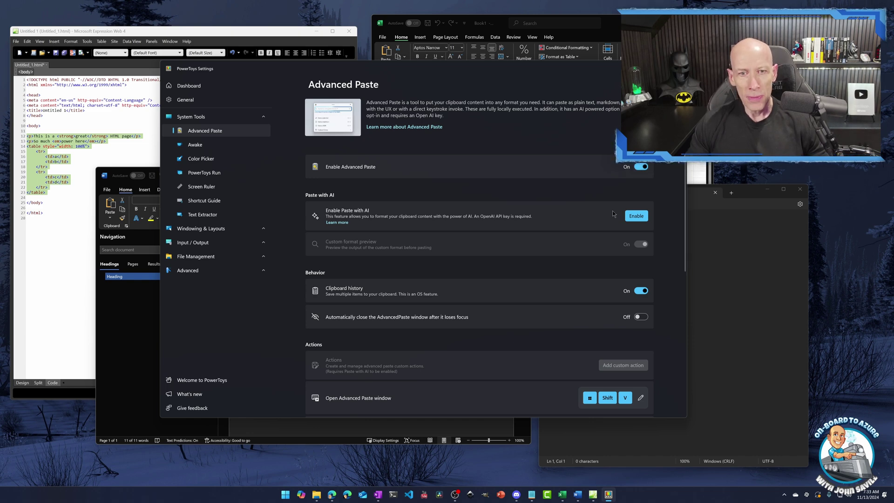
{"action": "scroll", "coordinate": [600, 220], "scroll_direction": "down", "scroll_amount": 2}
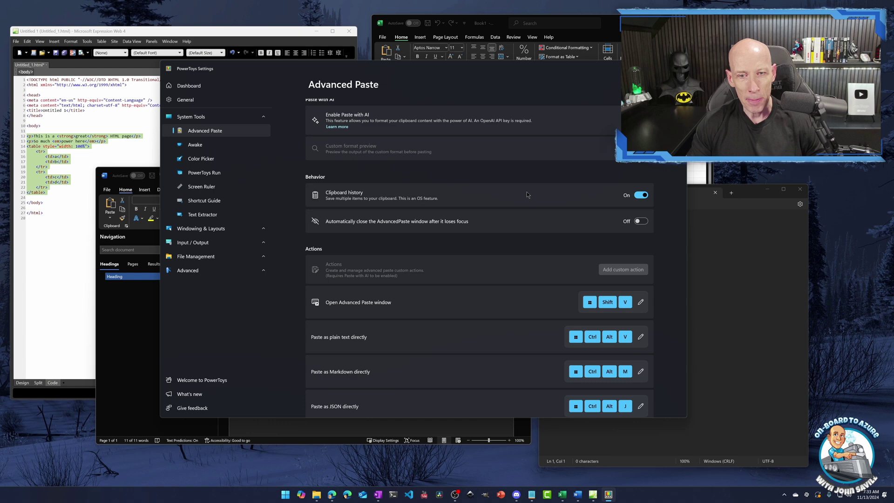
Scroll through the Advanced Paste shortcuts and additional actions like Image to text
{"action": "scroll", "coordinate": [527, 192], "scroll_direction": "down", "scroll_amount": 3}
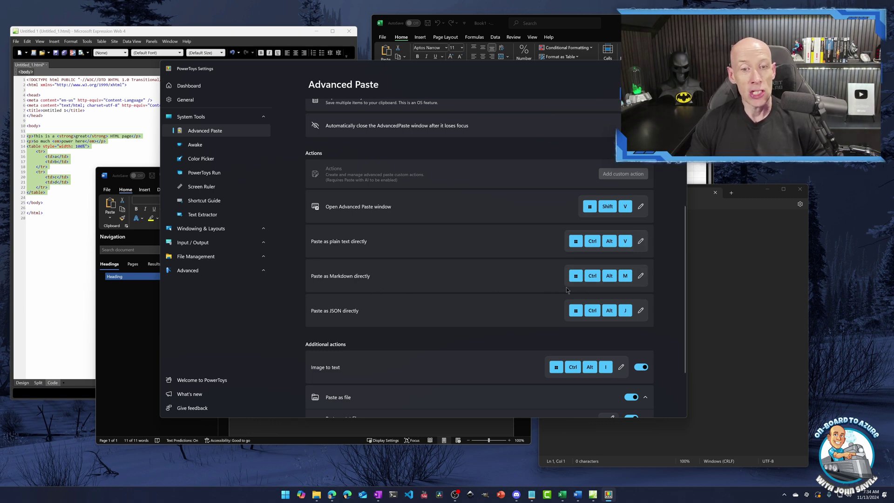
{"action": "scroll", "coordinate": [565, 281], "scroll_direction": "down", "scroll_amount": 2}
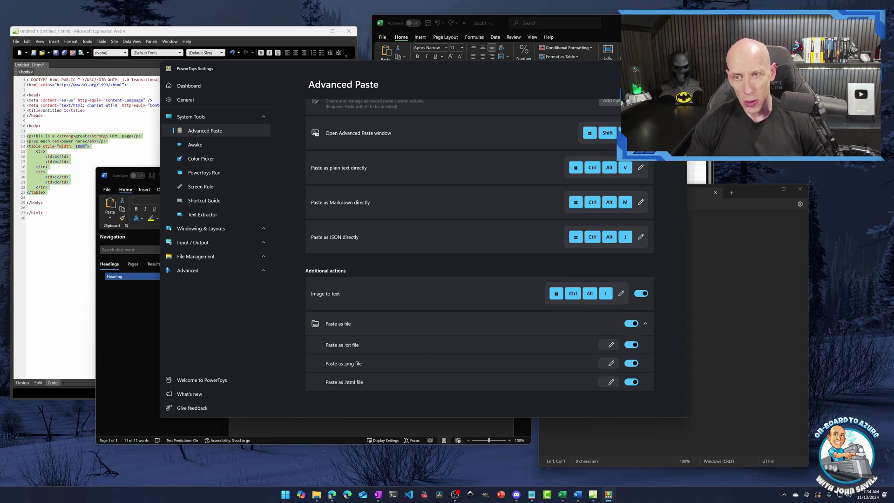
Close PowerToys Settings and select the sentence about great text in Word
{"action": "key", "text": "alt+F4"}
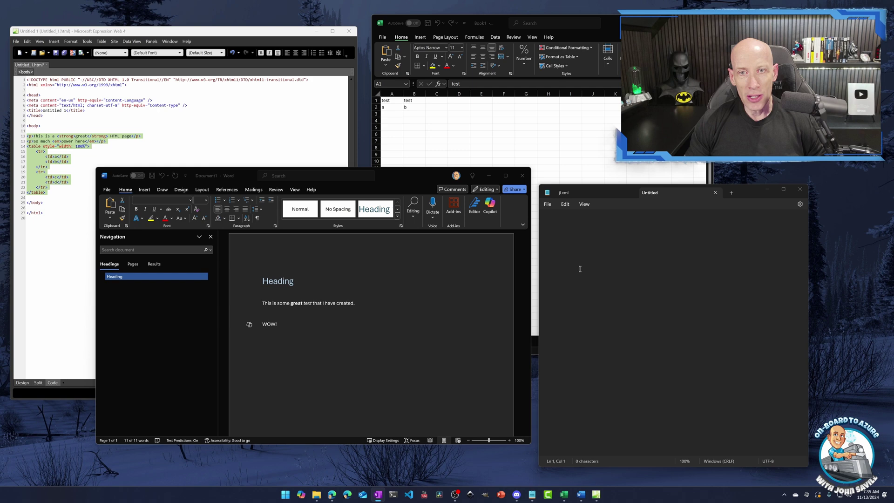
{"action": "left_click", "coordinate": [356, 304]}
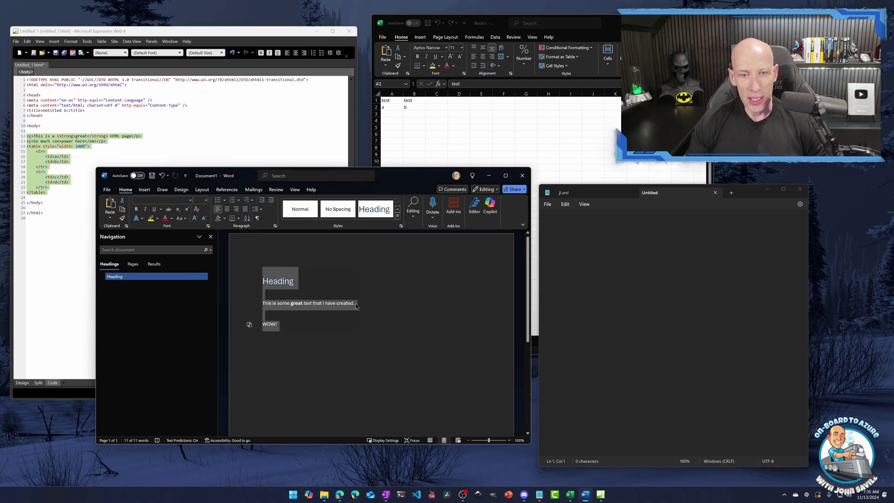
{"action": "left_click", "coordinate": [263, 304]}
{"action": "left_click", "coordinate": [354, 304], "text": "shift"}
{"action": "key", "text": "super+c"}
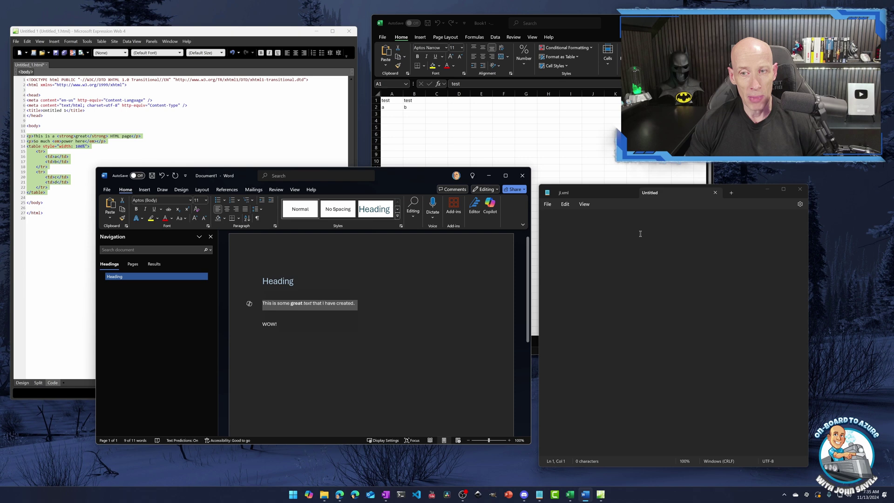
Focus the empty Notepad document and bring up Advanced Paste with Win+Shift+V
{"action": "left_click", "coordinate": [592, 227]}
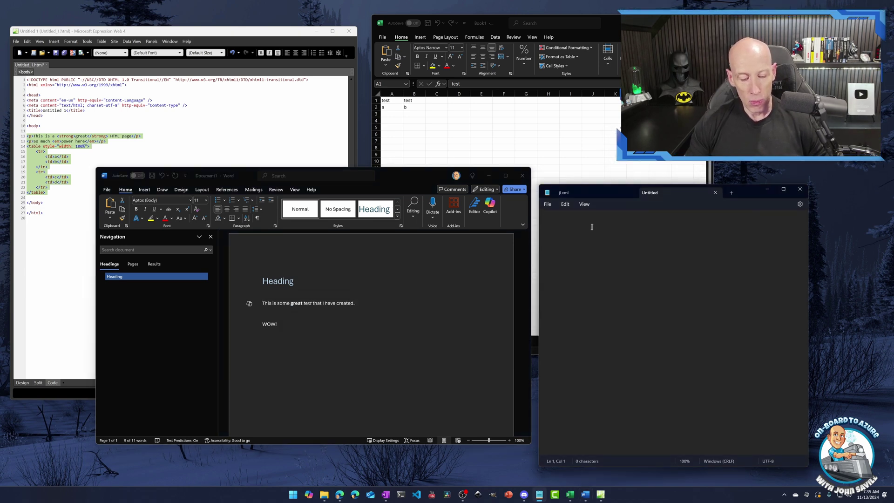
{"action": "right_click", "coordinate": [592, 227]}
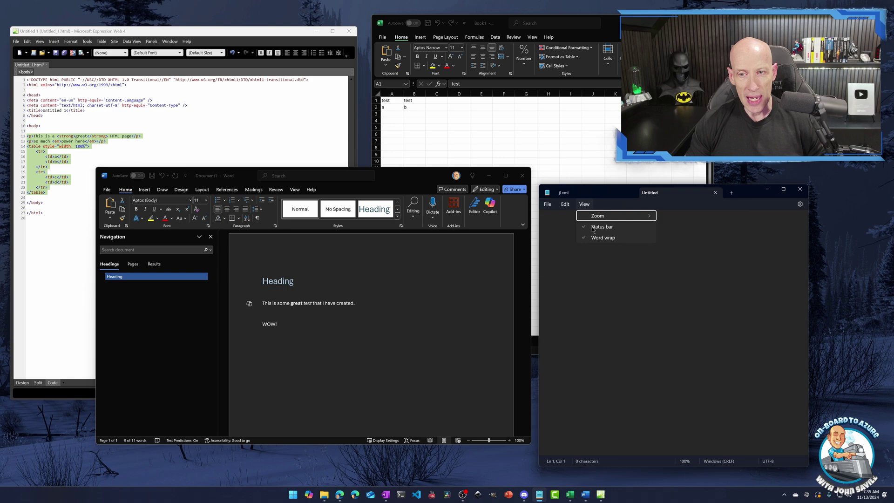
{"action": "left_click", "coordinate": [555, 234]}
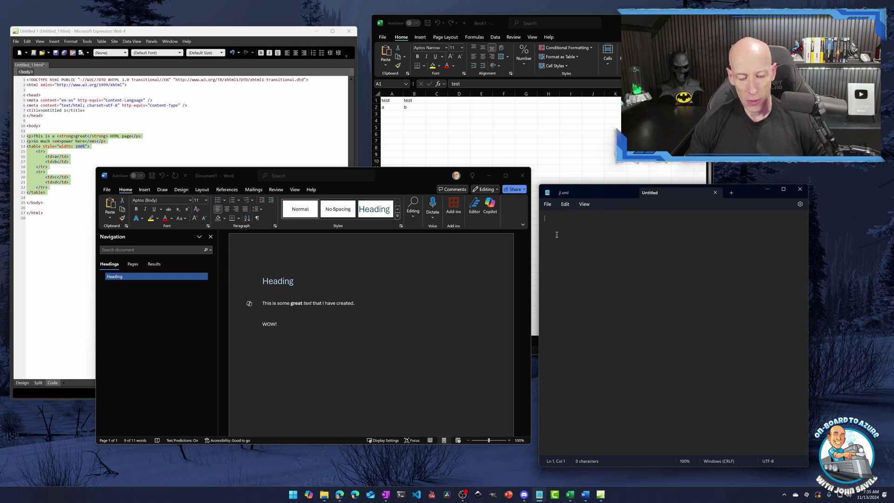
{"action": "key", "text": "super+shift+v"}
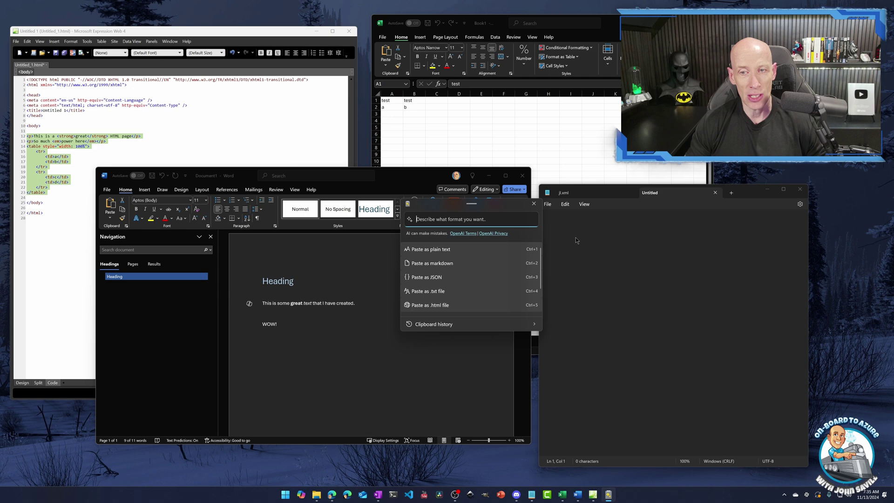
Paste "This is some great text that I have created." into Notepad as plain text
{"action": "left_click", "coordinate": [442, 252]}
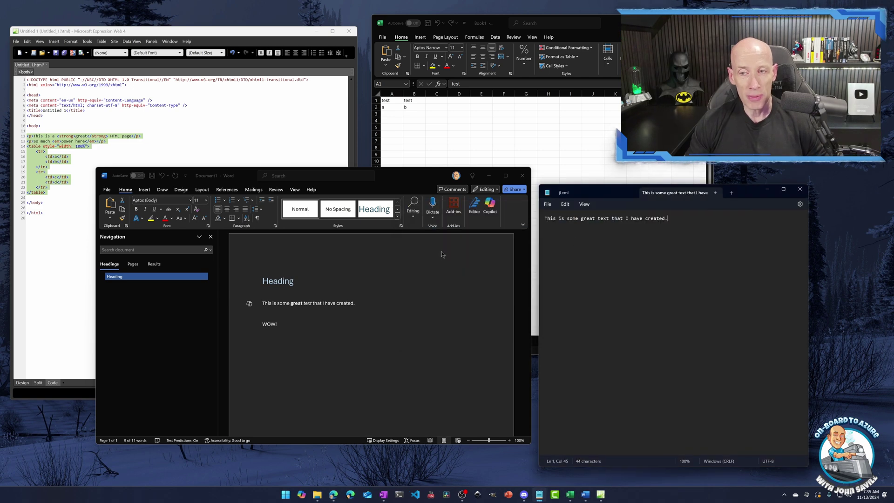
{"action": "key", "text": "Return"}
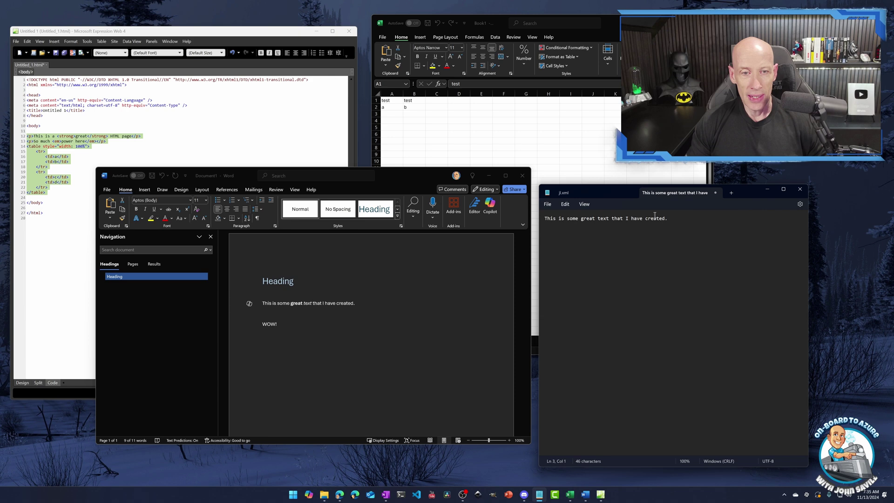
{"action": "left_click", "coordinate": [305, 329]}
Select the whole Word document and paste it into a cleared Notepad with Ctrl+V
{"action": "key", "text": "ctrl+a"}
{"action": "key", "text": "ctrl+c"}
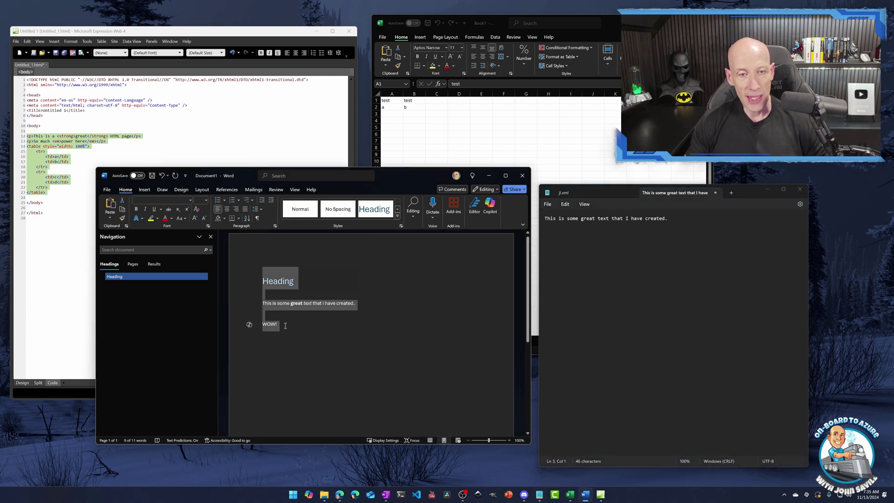
{"action": "left_click", "coordinate": [657, 240]}
{"action": "key", "text": "ctrl+a"}
{"action": "key", "text": "Delete"}
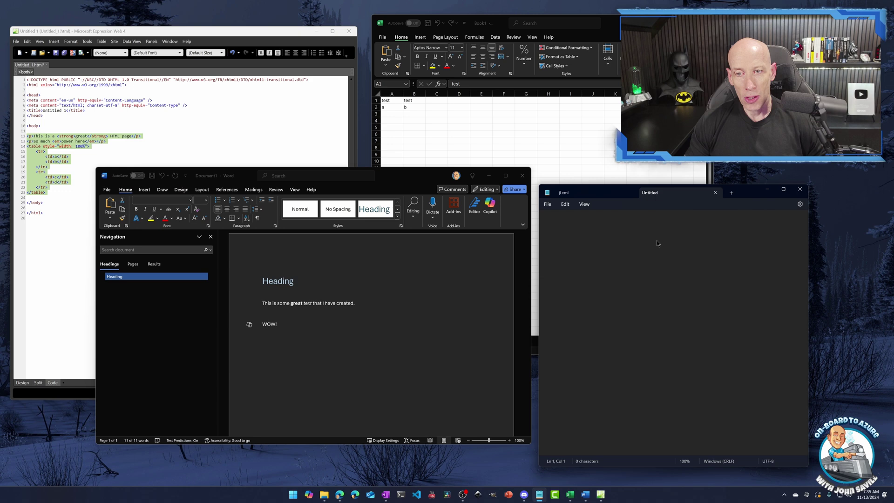
{"action": "key", "text": "ctrl+v"}
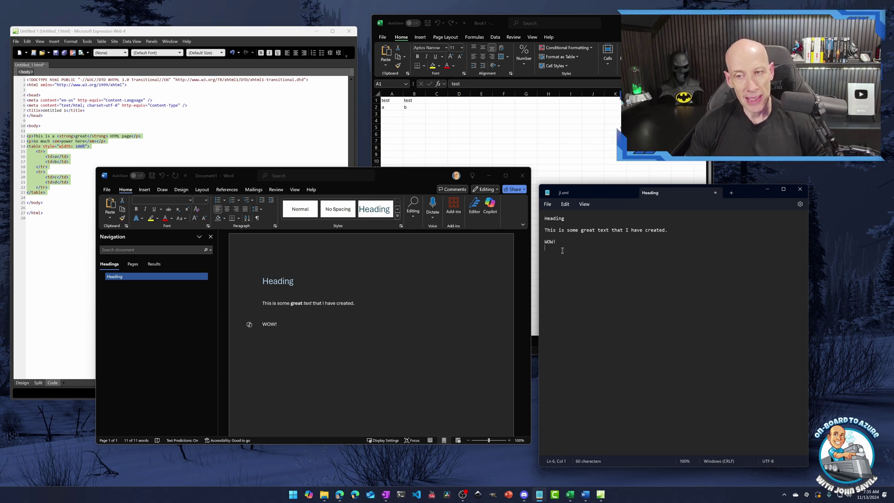
Delete the pasted text from Notepad and clear the selection in Word
{"action": "left_click_drag", "start_coordinate": [562, 251], "coordinate": [542, 219]}
{"action": "key", "text": "BackSpace"}
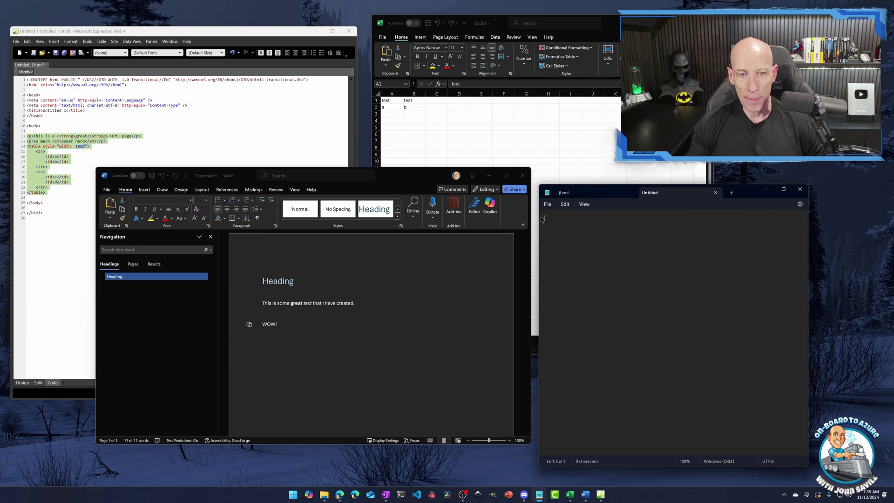
{"action": "left_click", "coordinate": [279, 322]}
{"action": "left_click", "coordinate": [285, 321]}
Select the heading, sentence and WOW! paragraphs and paste them into Notepad as markdown
{"action": "left_click_drag", "start_coordinate": [293, 321], "coordinate": [248, 280]}
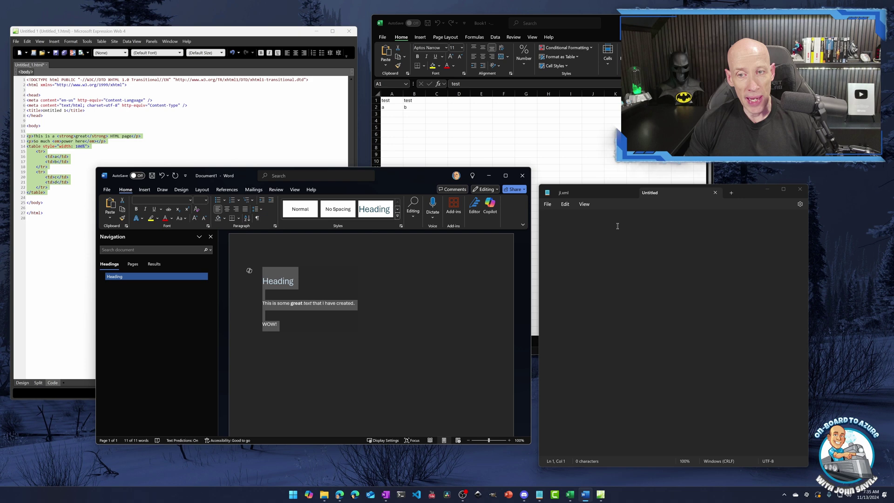
{"action": "left_click", "coordinate": [596, 221]}
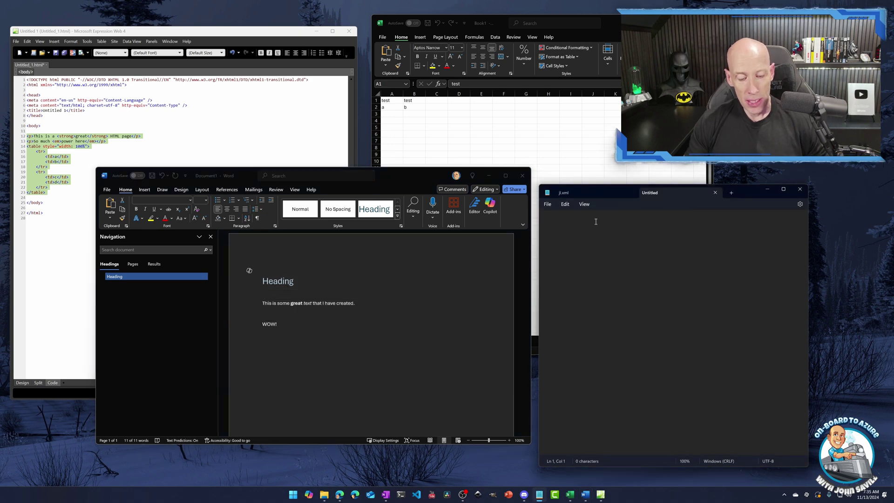
{"action": "key", "text": "alt+v"}
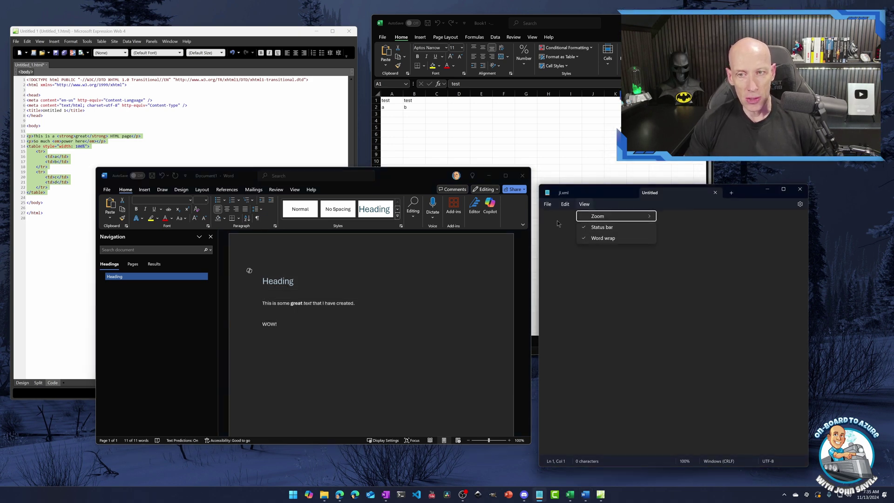
{"action": "key", "text": "Escape"}
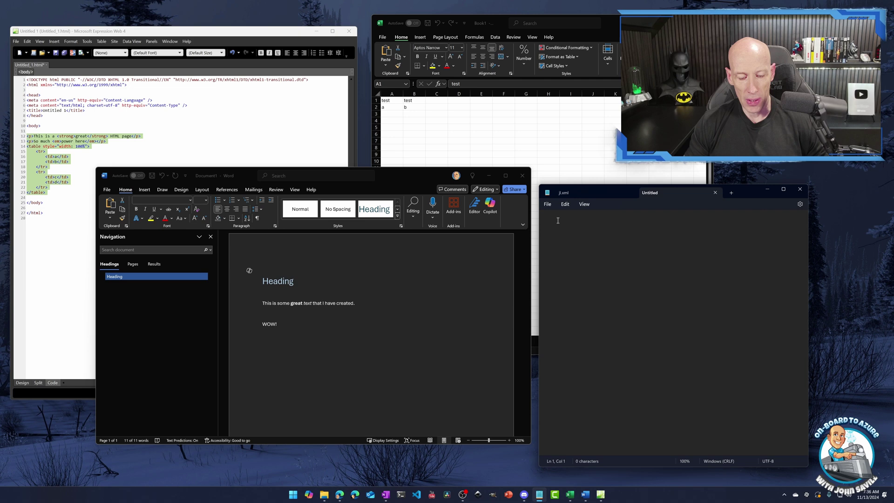
{"action": "key", "text": "super+shift+v"}
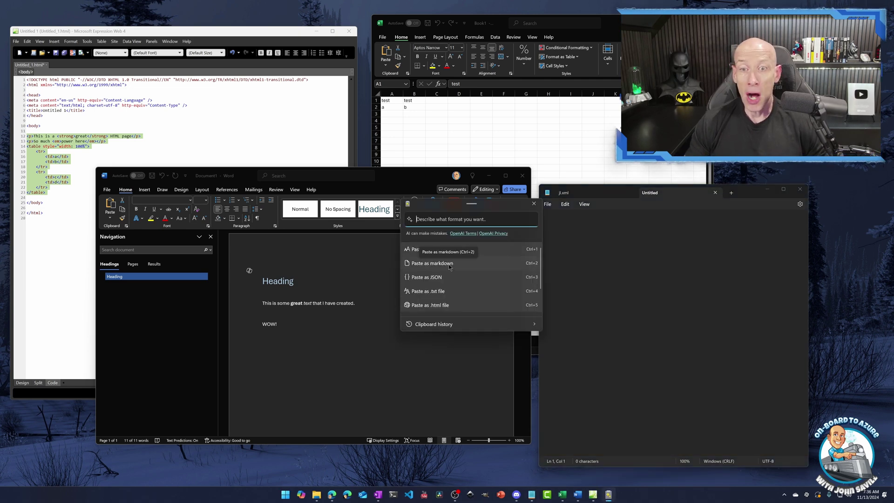
{"action": "left_click", "coordinate": [449, 263]}
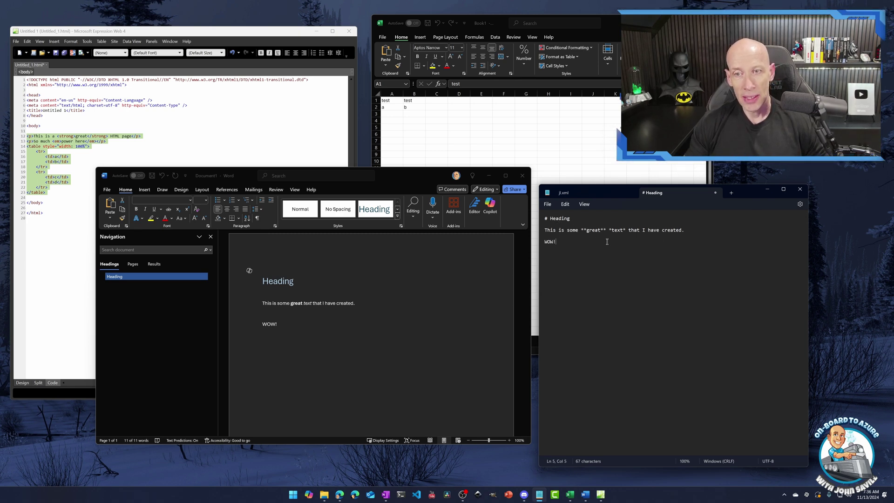
Clear Notepad and select the HTML paragraphs and table code in Expression Web
{"action": "key", "text": "ctrl+a"}
{"action": "key", "text": "BackSpace"}
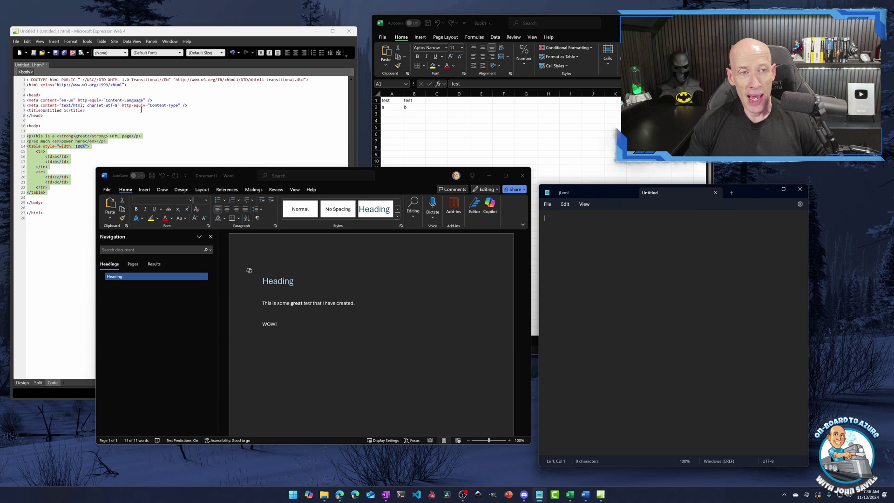
{"action": "left_click", "coordinate": [141, 109]}
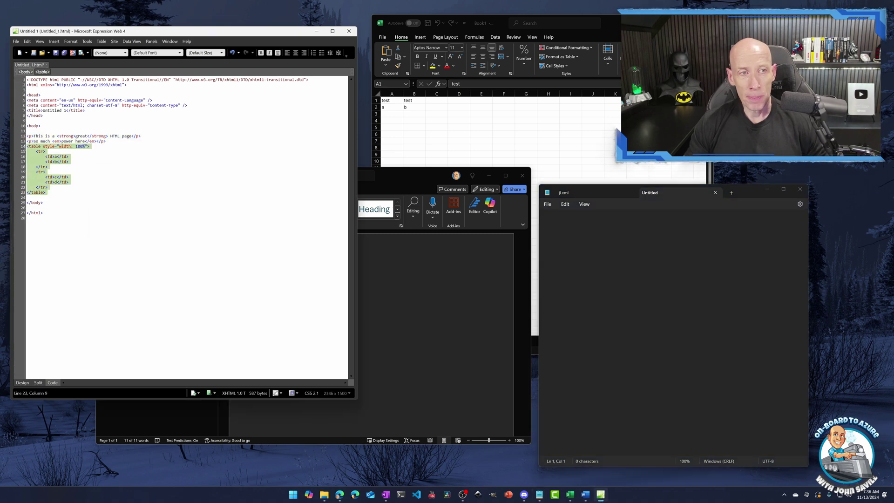
{"action": "key", "text": "shift+Up"}
{"action": "key", "text": "shift+Up"}
{"action": "key", "text": "shift+Down"}
{"action": "key", "text": "shift+Up"}
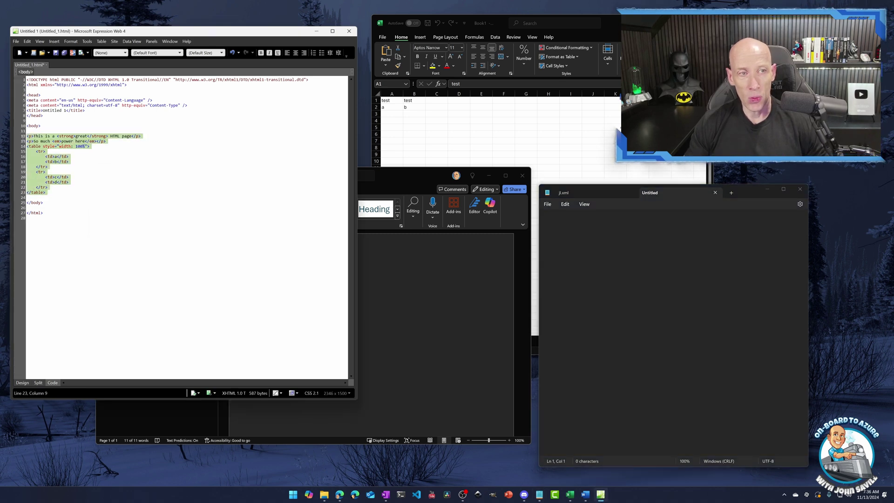
Paste the copied HTML into Notepad as markdown via Advanced Paste
{"action": "left_click", "coordinate": [604, 225]}
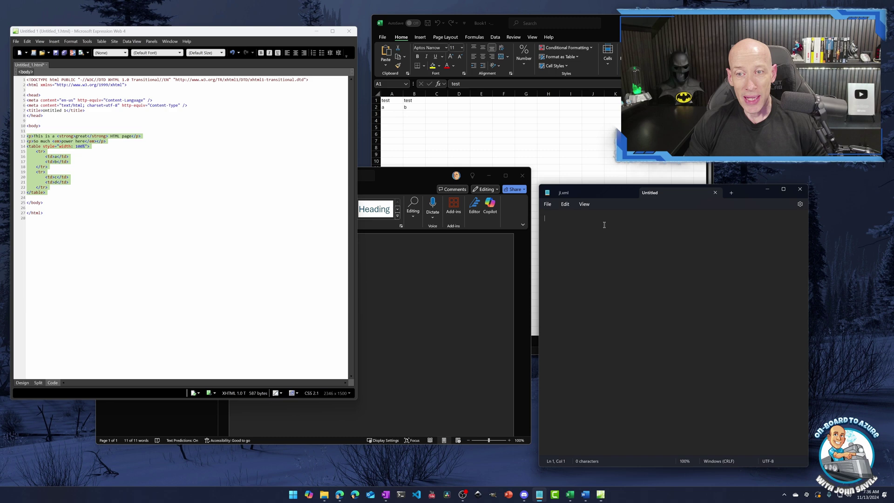
{"action": "key", "text": "super+shift+v"}
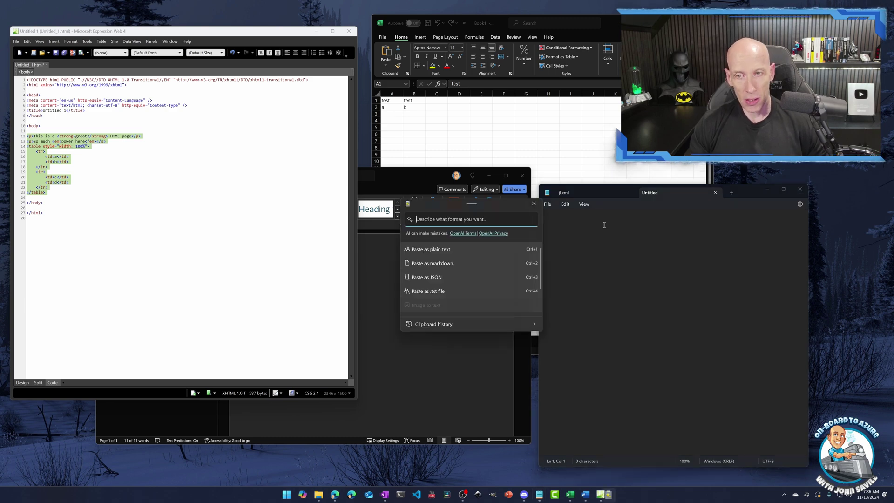
{"action": "left_click", "coordinate": [451, 263]}
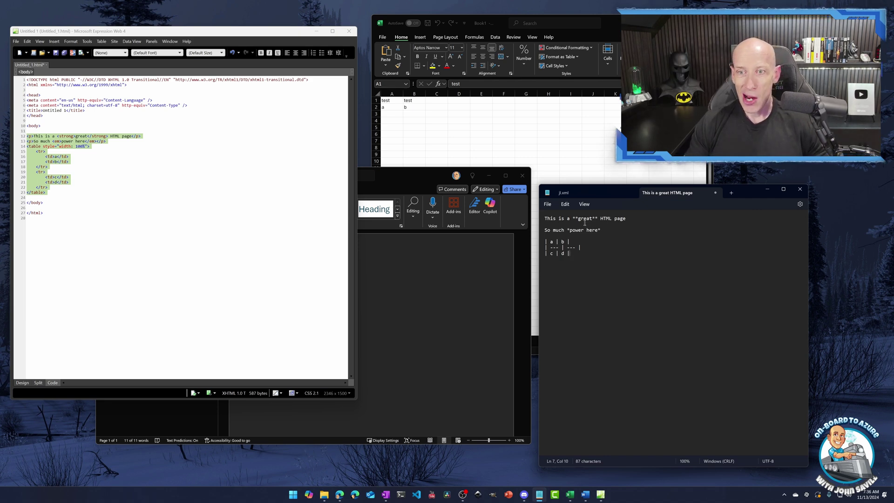
Clear Notepad, copy all of jl.xml and paste it into the Untitled tab as JSON
{"action": "key", "text": "ctrl+a"}
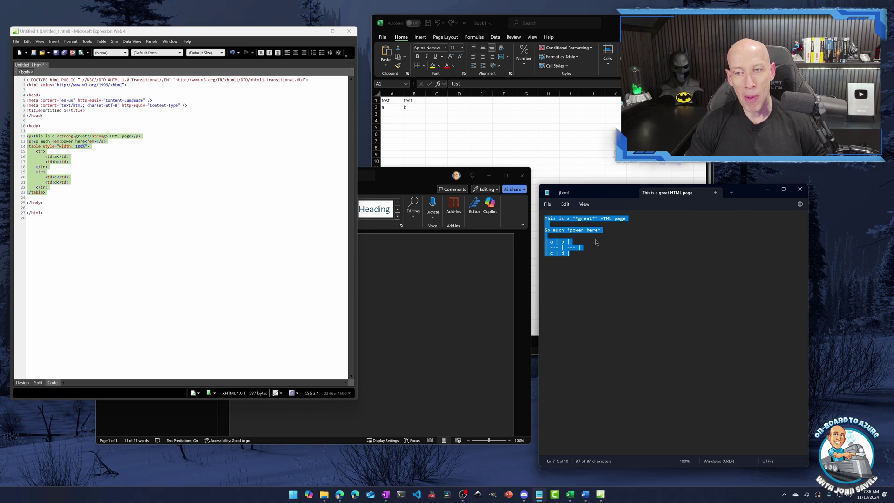
{"action": "key", "text": "Delete"}
{"action": "key", "text": "ctrl+Tab"}
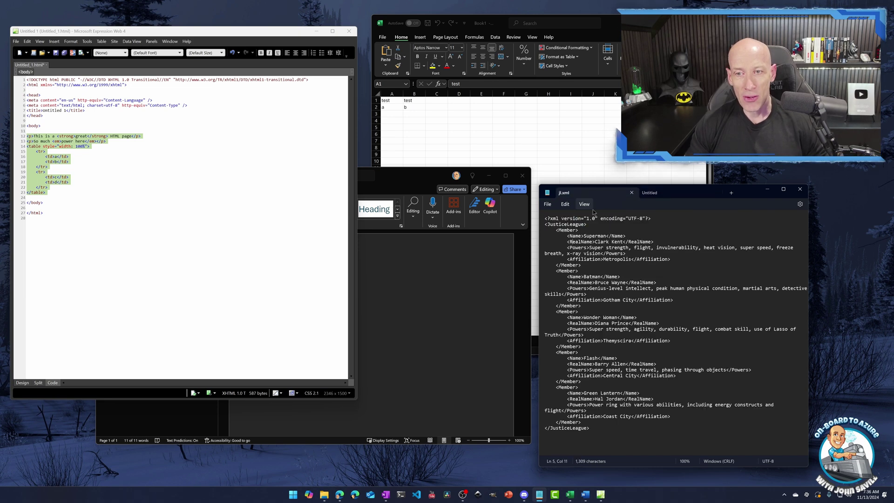
{"action": "key", "text": "ctrl+a"}
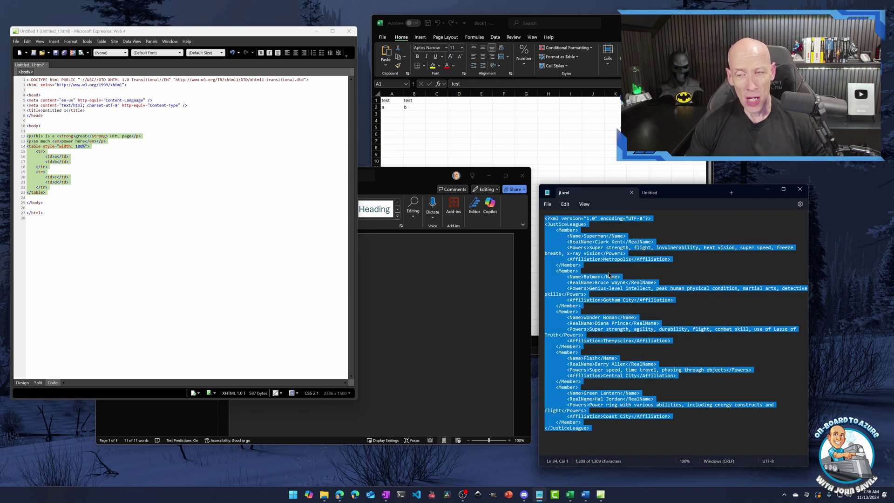
{"action": "left_click", "coordinate": [689, 190]}
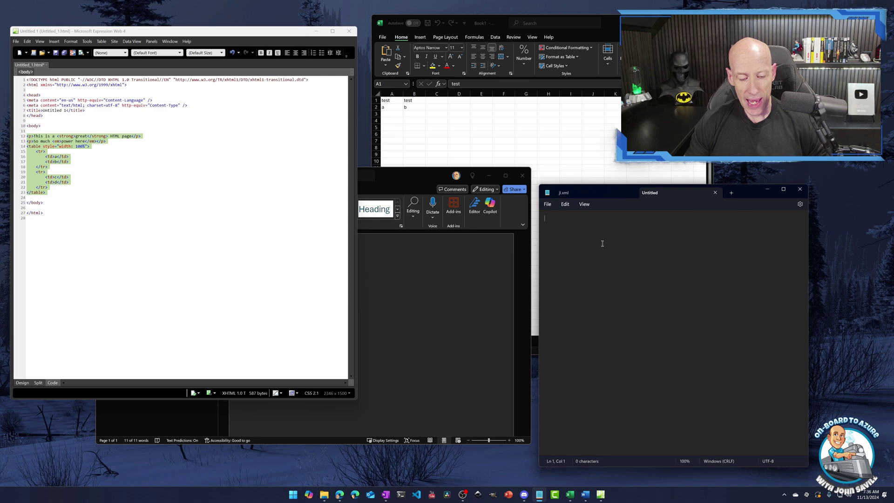
{"action": "key", "text": "super+shift+v"}
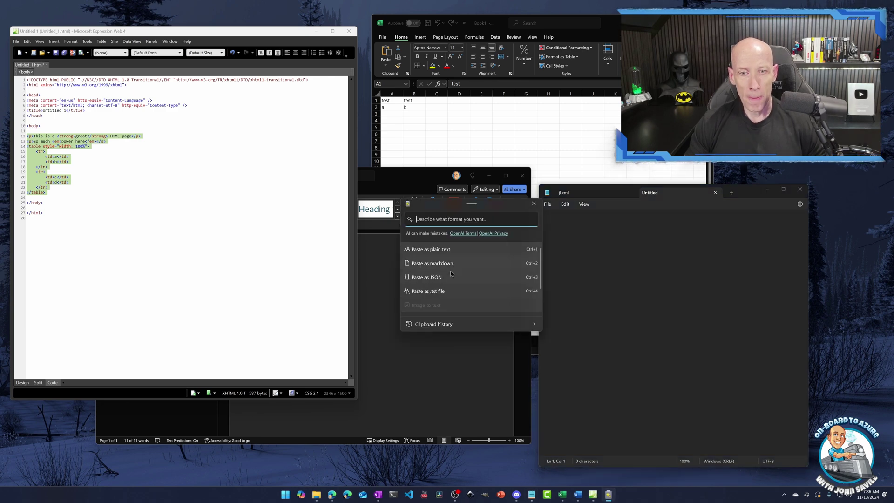
{"action": "left_click", "coordinate": [450, 276]}
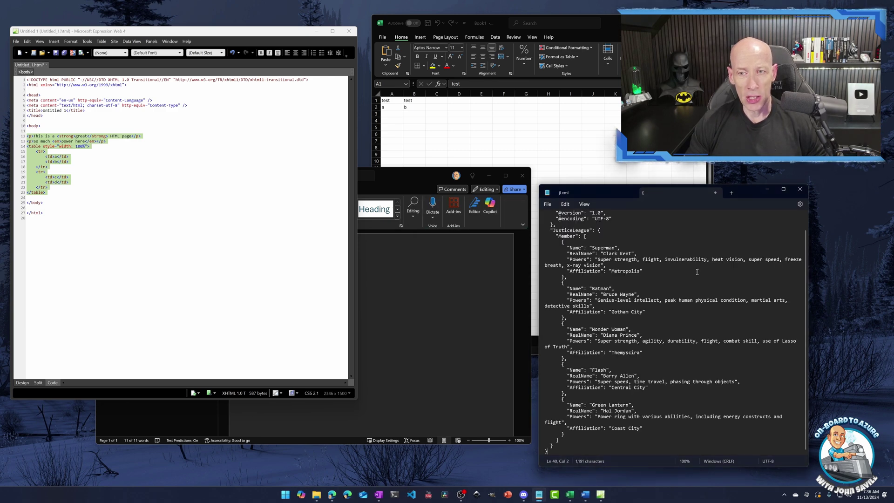
Delete the JSON output, leaving the Untitled tab at 0 characters
{"action": "left_click", "coordinate": [633, 244]}
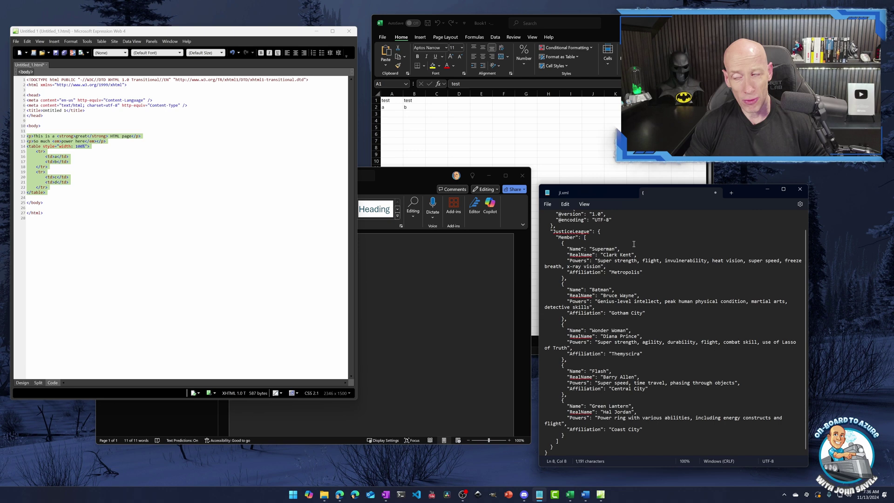
{"action": "key", "text": "ctrl+a"}
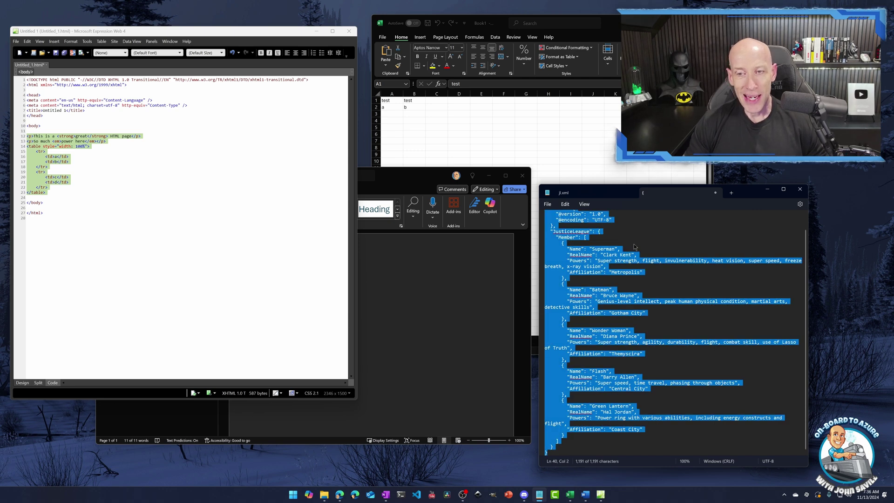
{"action": "key", "text": "Delete"}
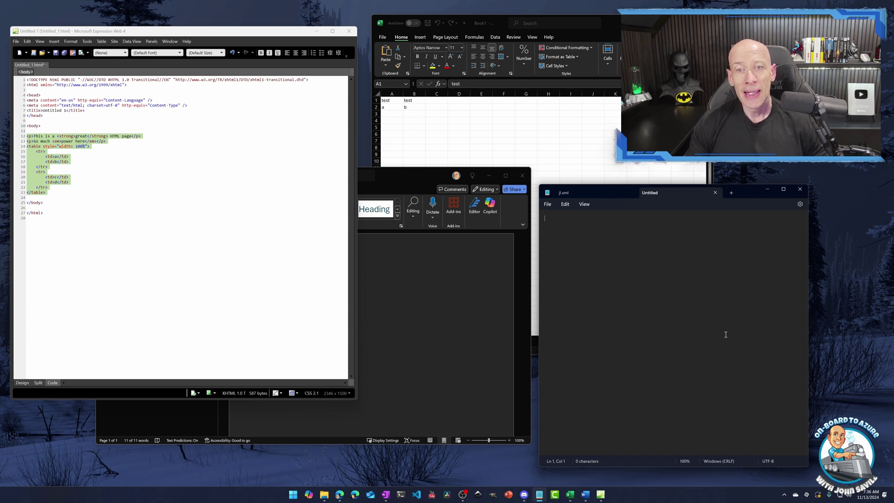
Snip the Word sentence line as a screenshot, then bring up Advanced Paste in the empty Notepad tab
{"action": "left_click", "coordinate": [479, 296]}
{"action": "left_click", "coordinate": [365, 300]}
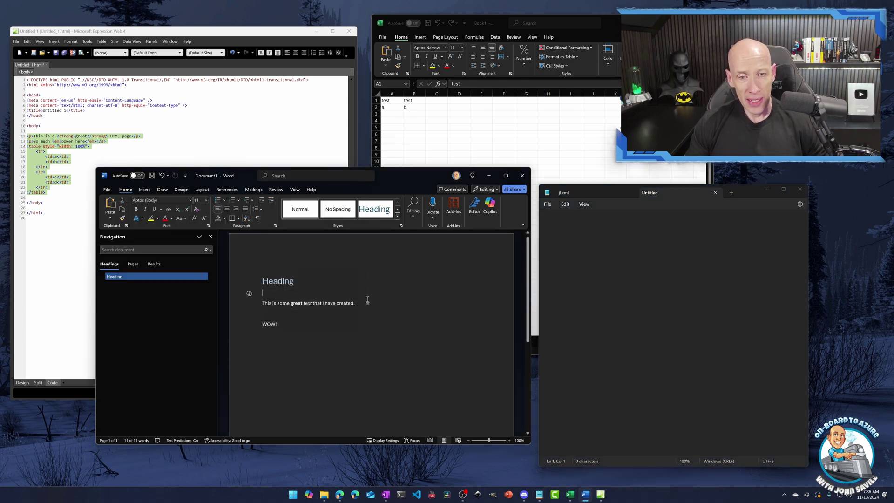
{"action": "key", "text": "super+shift+s"}
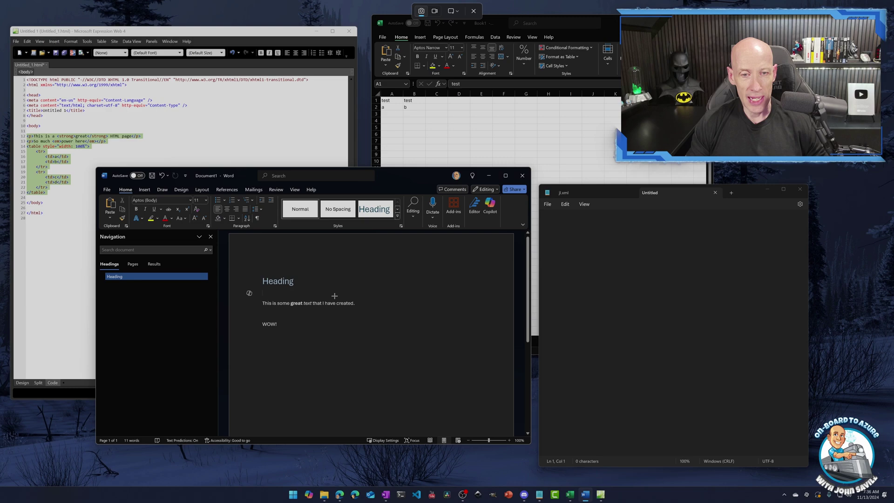
{"action": "left_click_drag", "start_coordinate": [259, 298], "coordinate": [364, 313]}
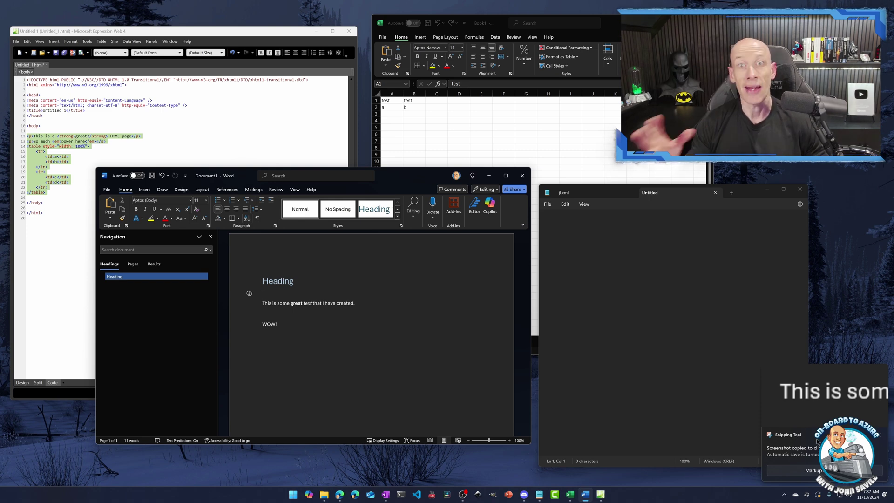
{"action": "left_click", "coordinate": [614, 258]}
{"action": "key", "text": "super+shift+v"}
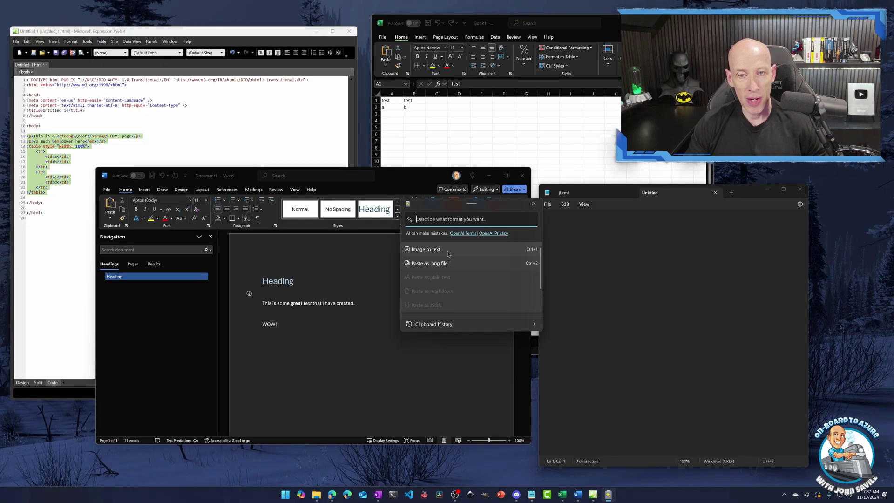
{"action": "left_click", "coordinate": [434, 255]}
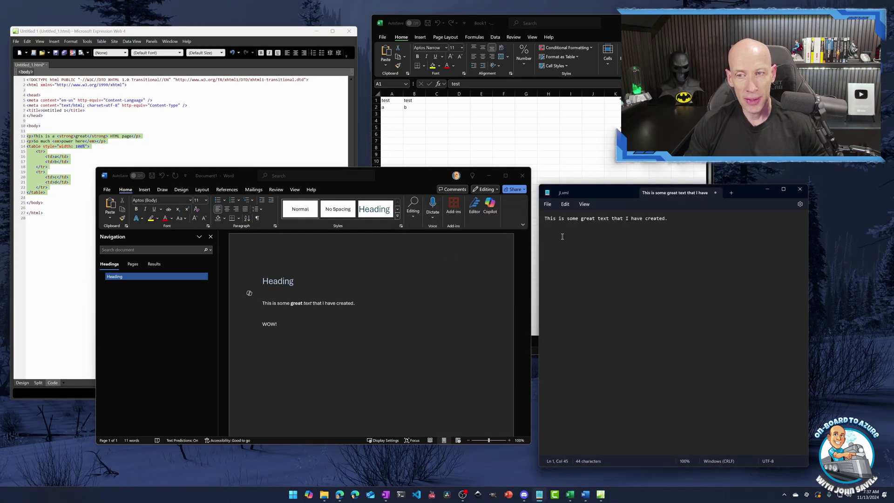